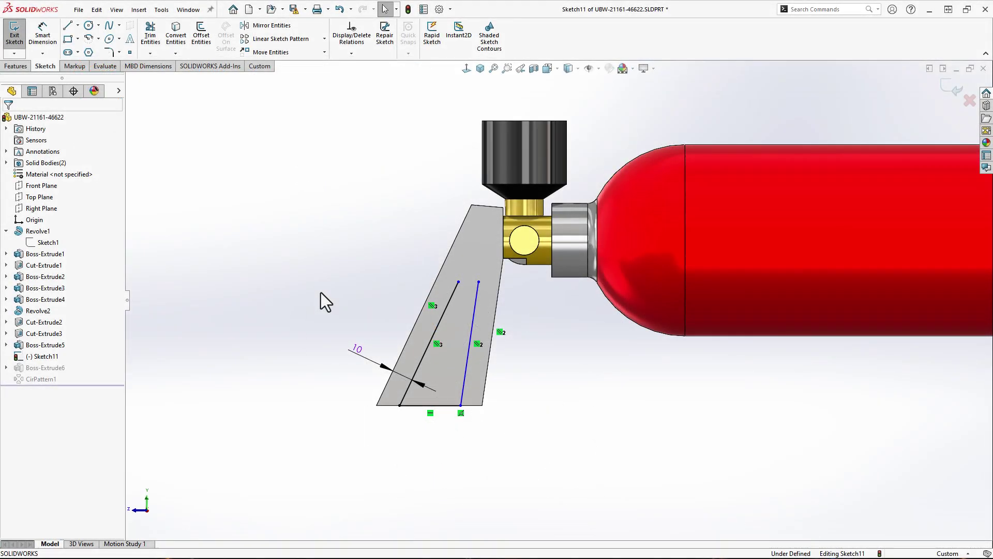
Join the slanted lines' tops with a short horizontal line and dimension the blue line 58.69 mm.
key(s)
click(400, 305)
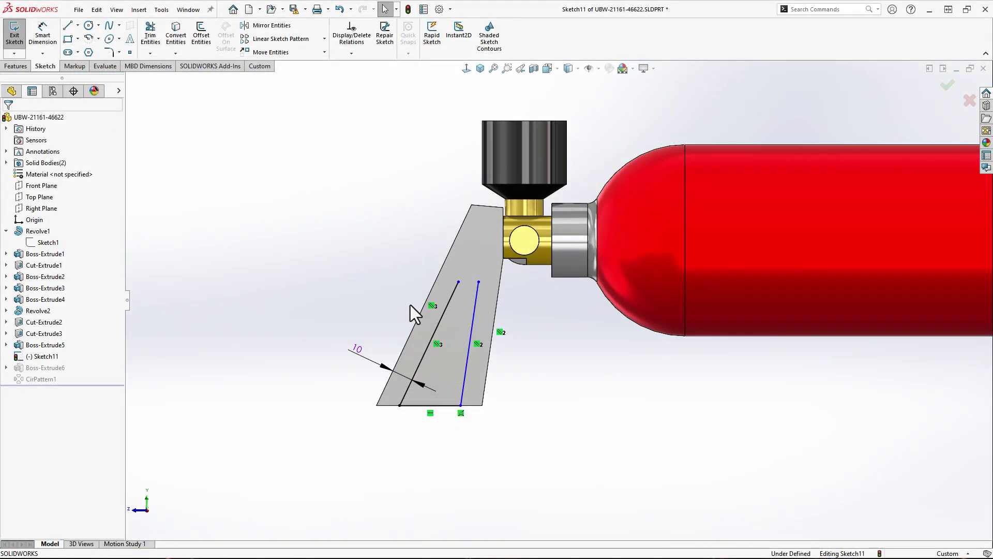
click(458, 281)
right_drag(333, 288, 345, 256)
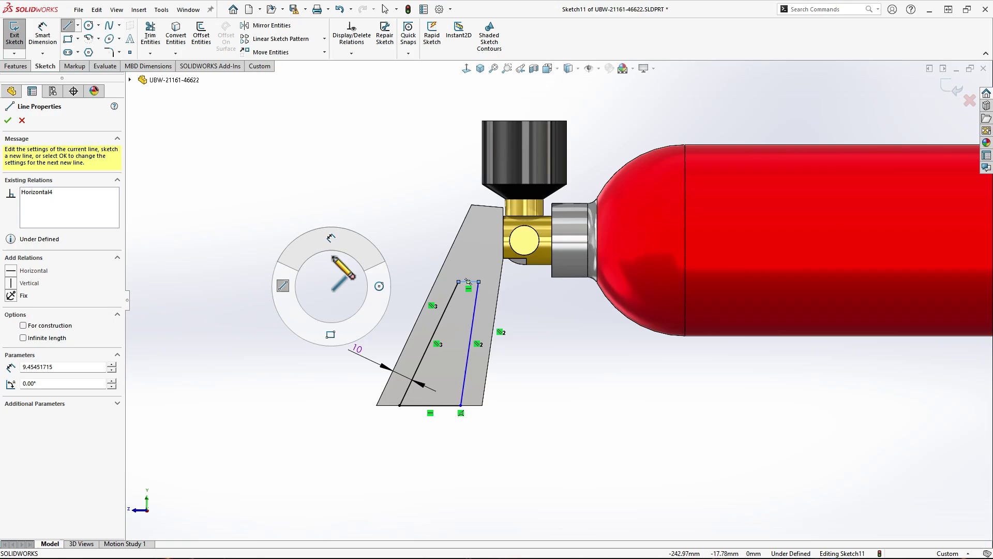
click(475, 307)
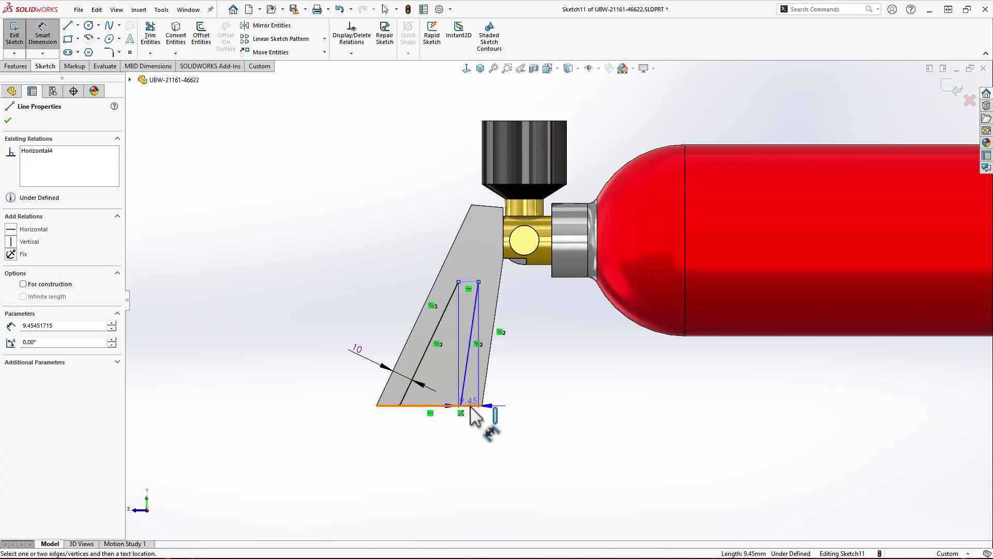
click(306, 346)
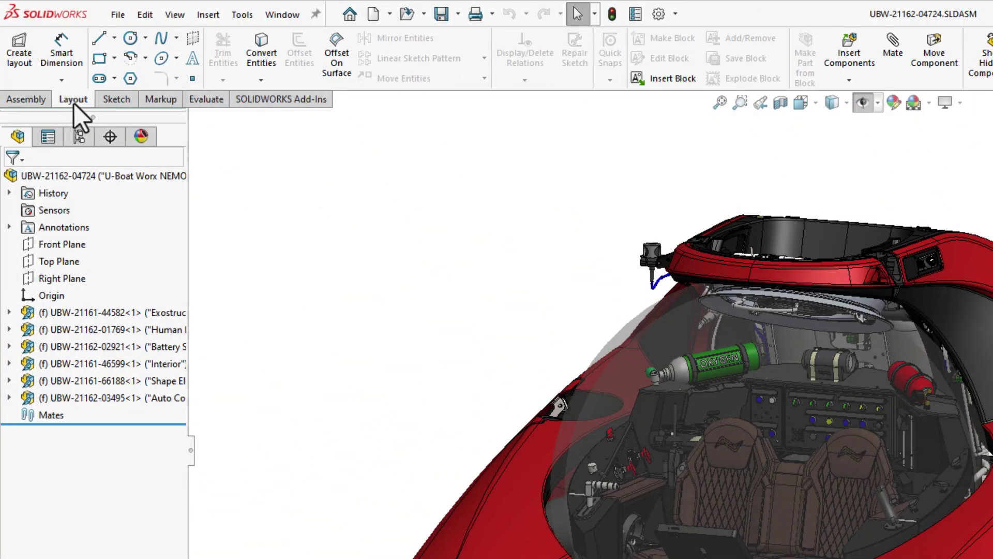
Browse the Sketch, Markup and Evaluate tool tabs, then return to the Assembly tab.
click(109, 103)
click(154, 104)
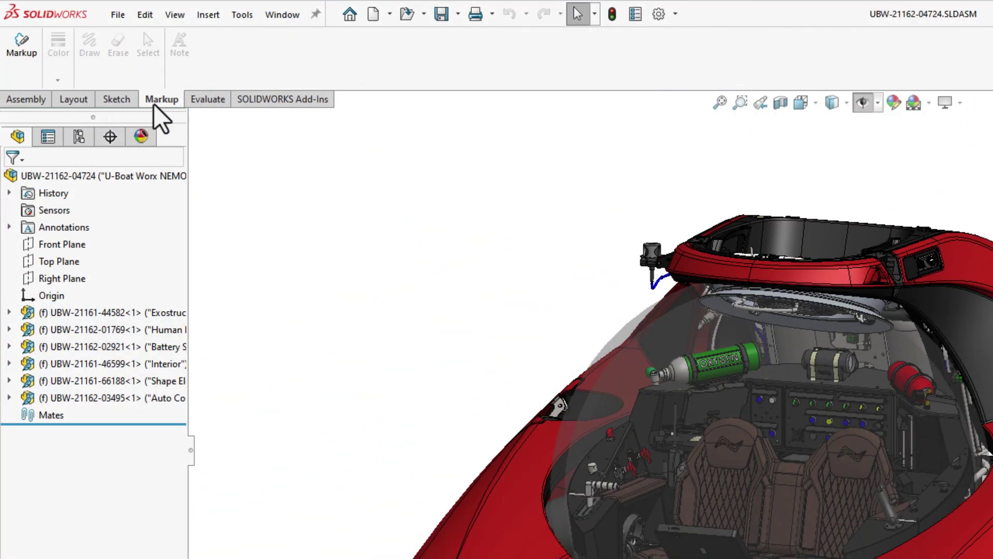
click(208, 107)
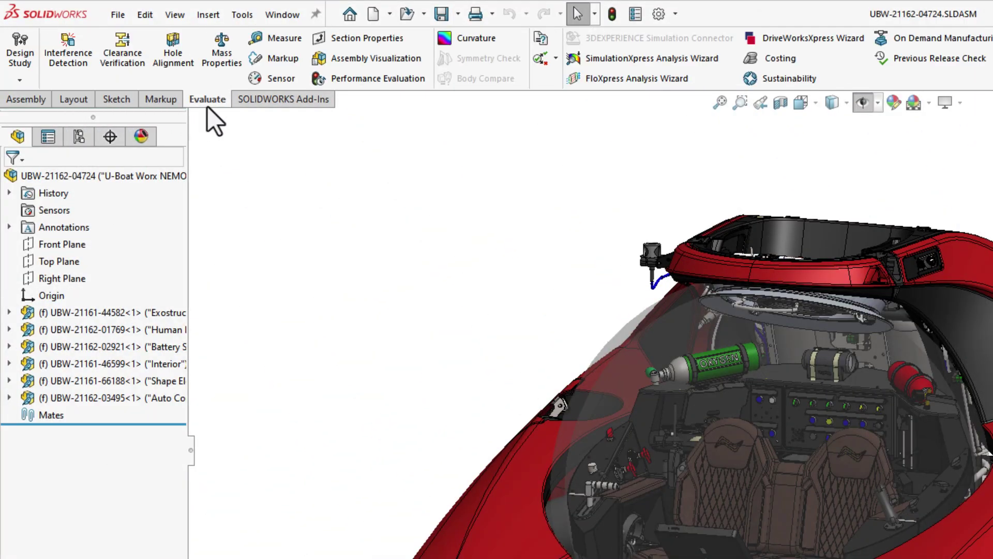
click(38, 100)
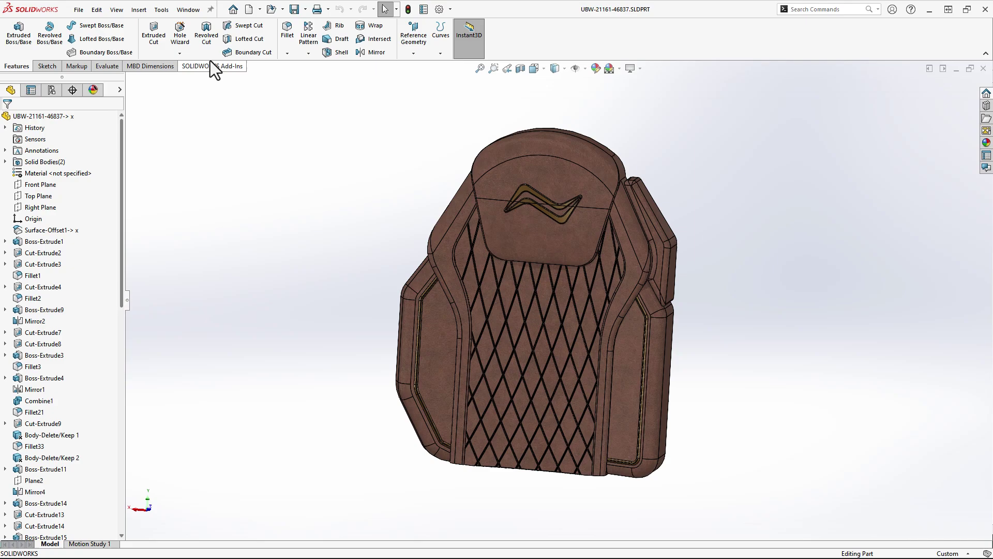
Turn off Use Large Buttons with Text and bring up the Customize dialog.
right_click(206, 57)
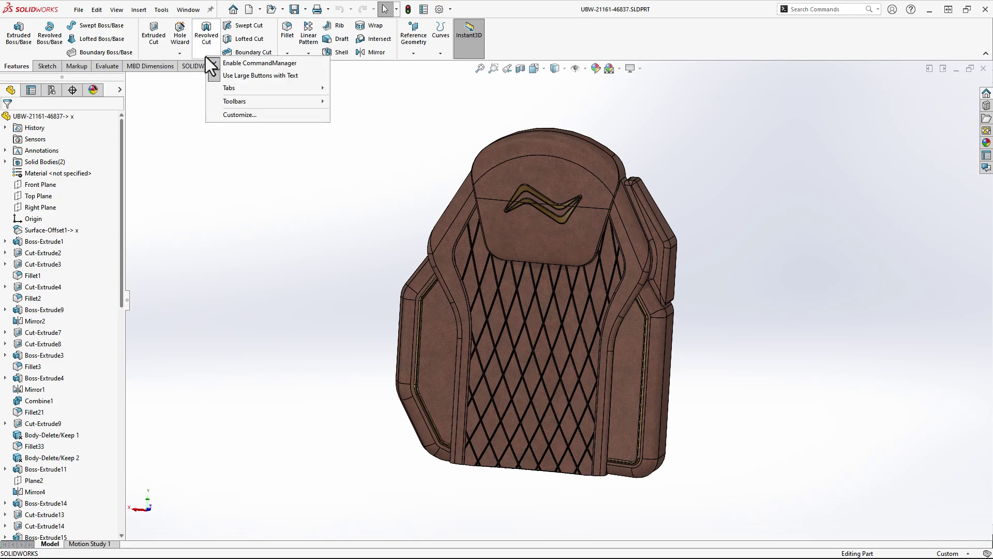
click(249, 77)
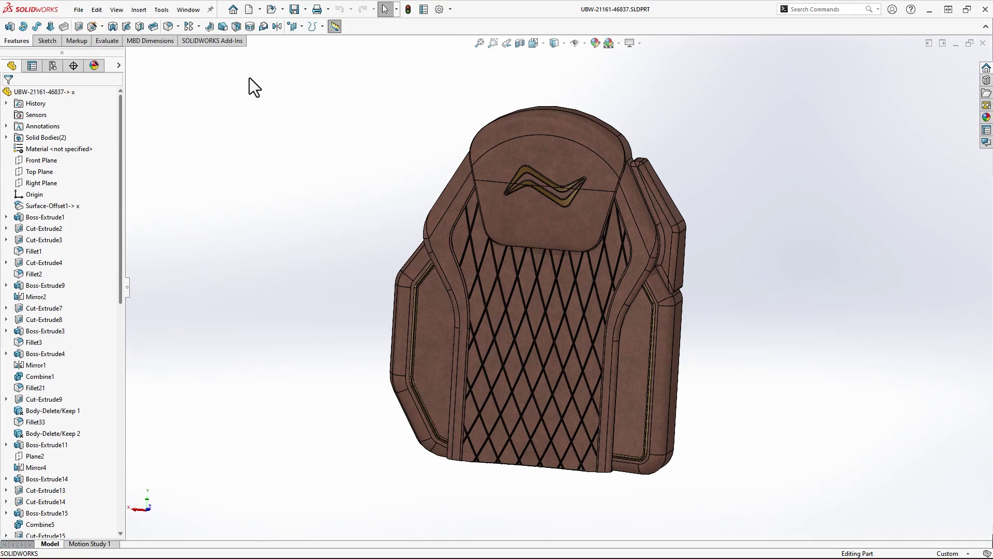
right_click(363, 31)
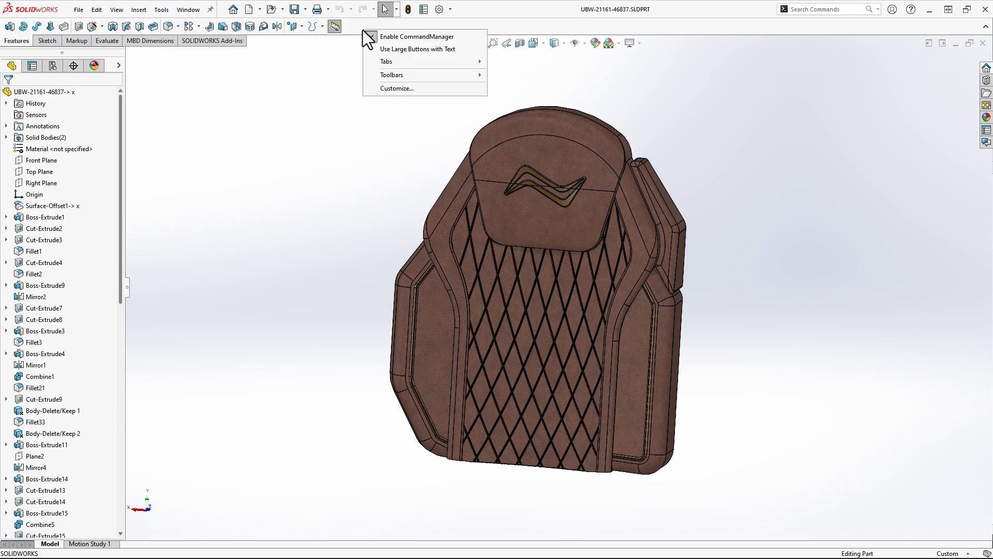
click(394, 90)
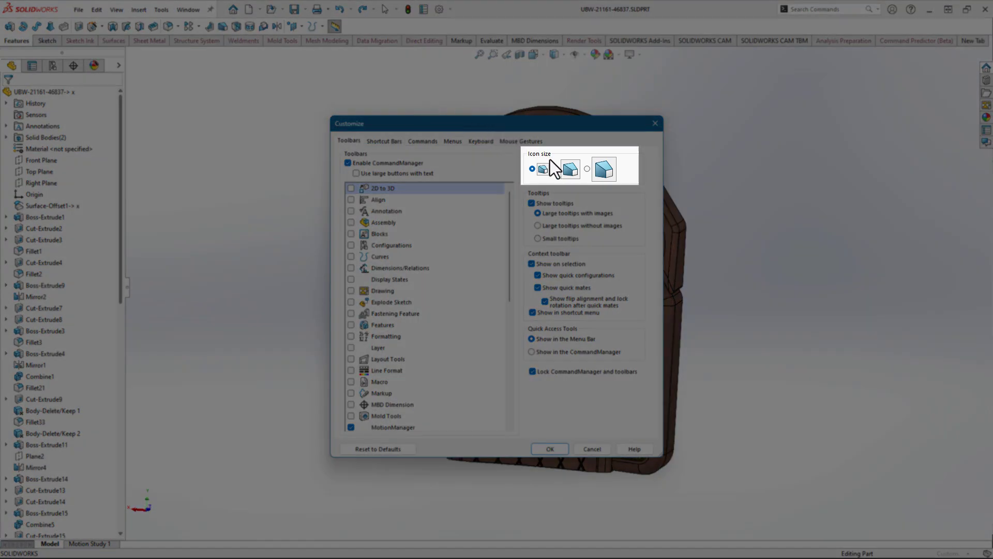
Try medium and large icon sizes, keep small icons, and re-enable large buttons with text.
click(566, 171)
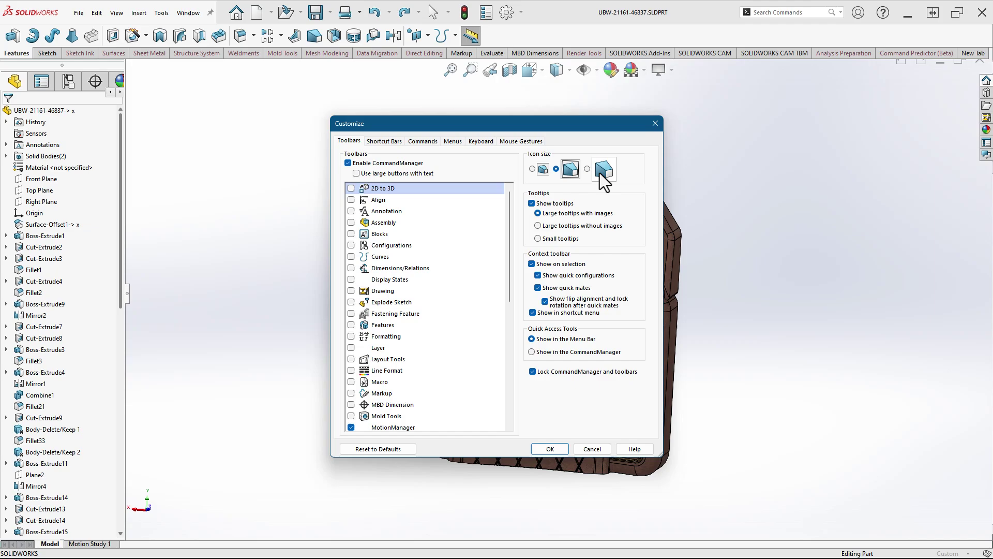
click(602, 172)
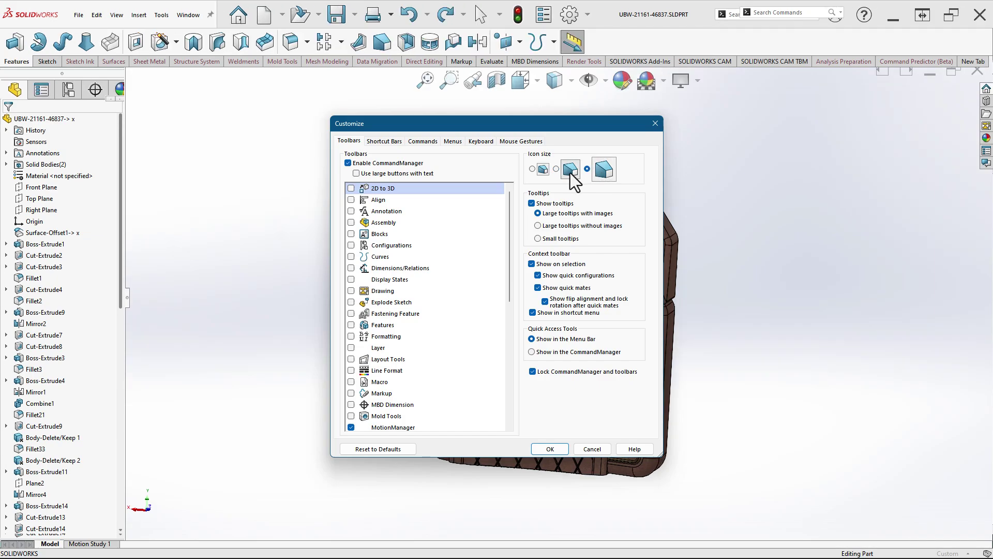
click(569, 171)
click(534, 169)
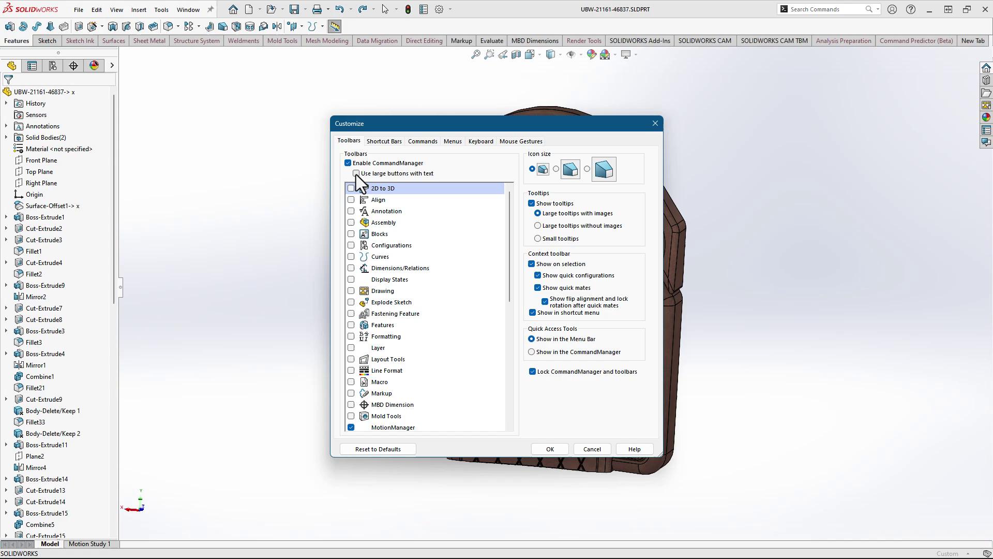
click(357, 174)
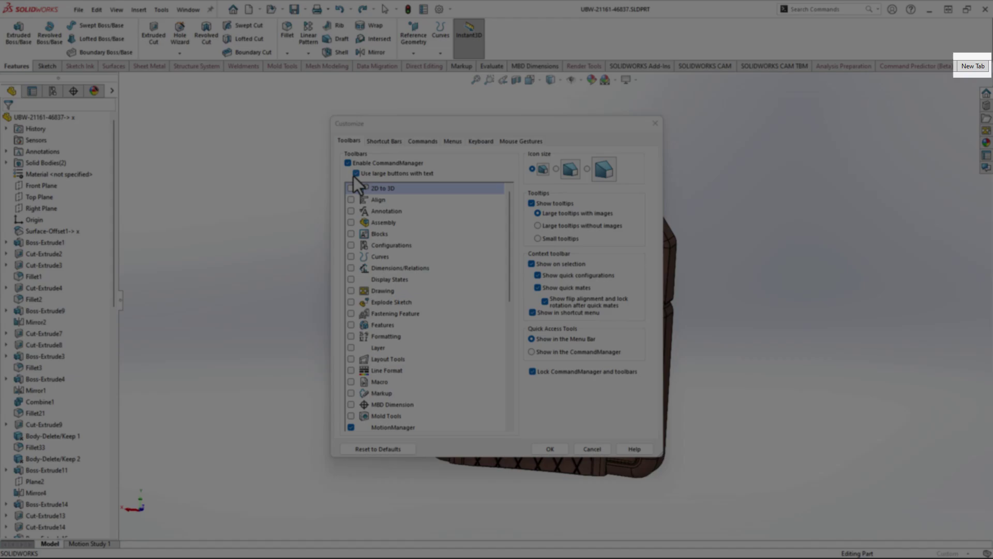
Toggle the 2D to 3D and Align toolbars and the Quick Access placement, then restore them.
click(351, 188)
click(350, 211)
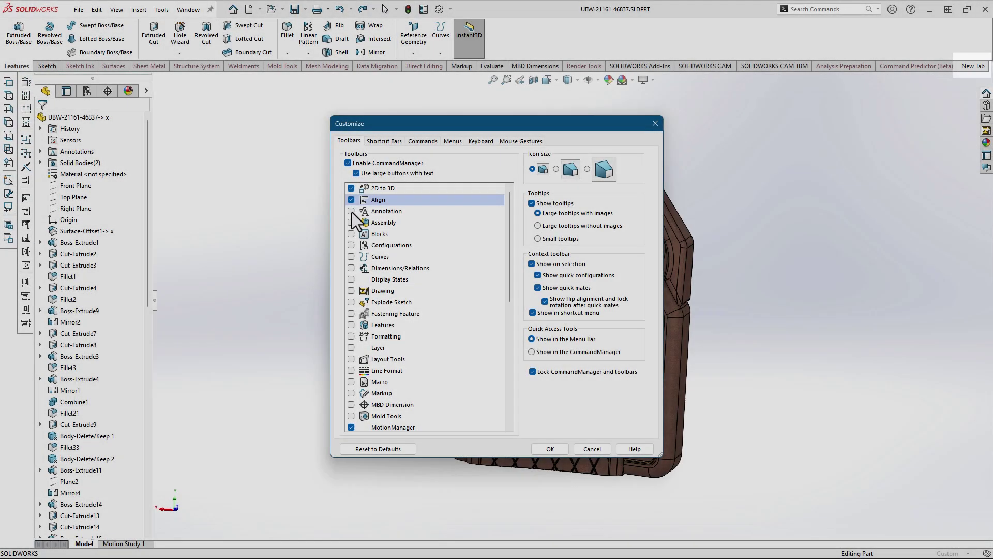
click(351, 222)
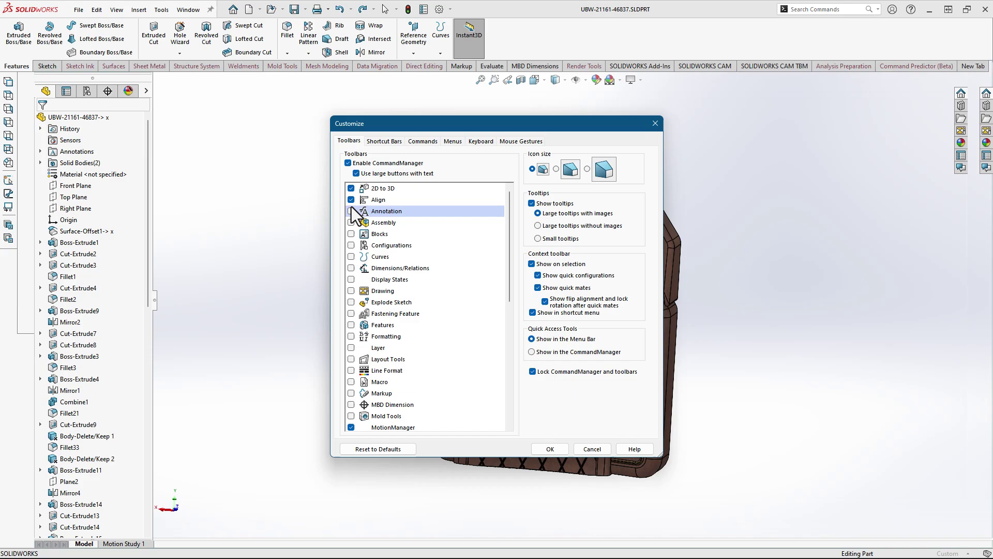
click(351, 200)
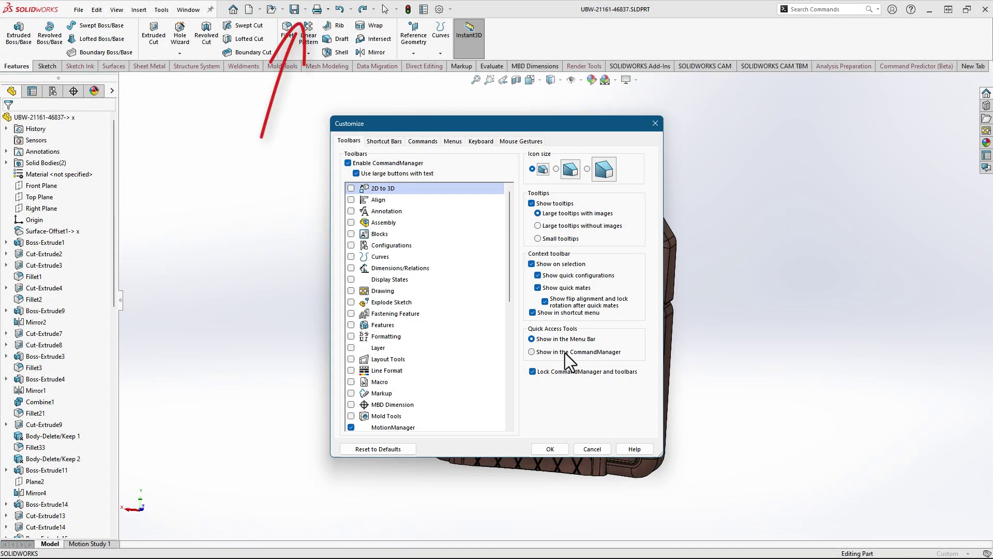
click(565, 353)
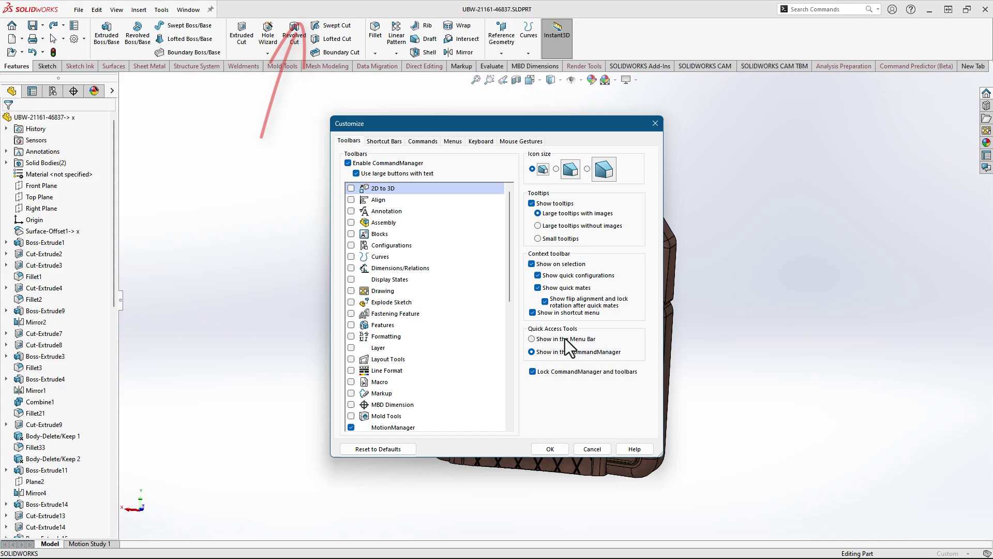
click(565, 338)
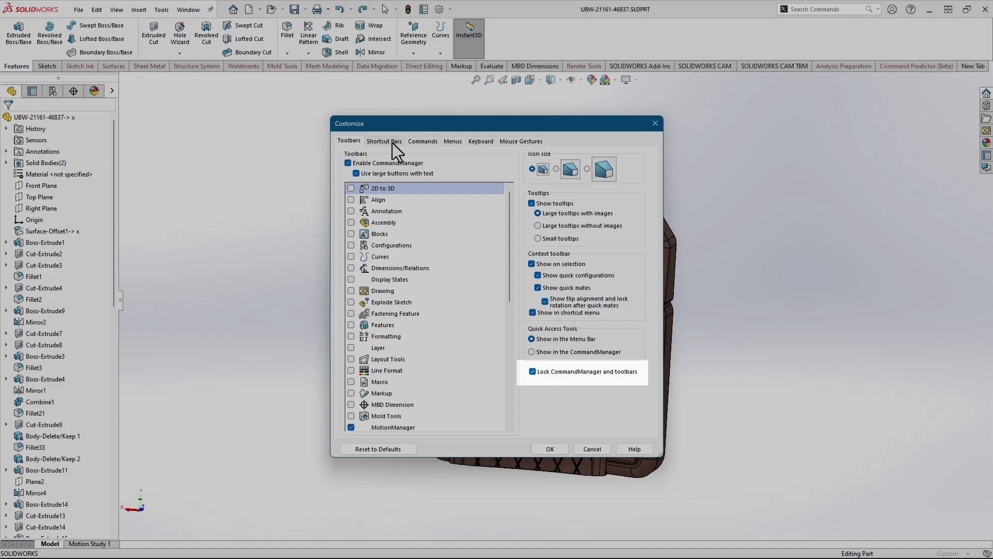
In Shortcut Bars, preview the assembly and sketch bars, then choose Part Shortcuts.
click(389, 140)
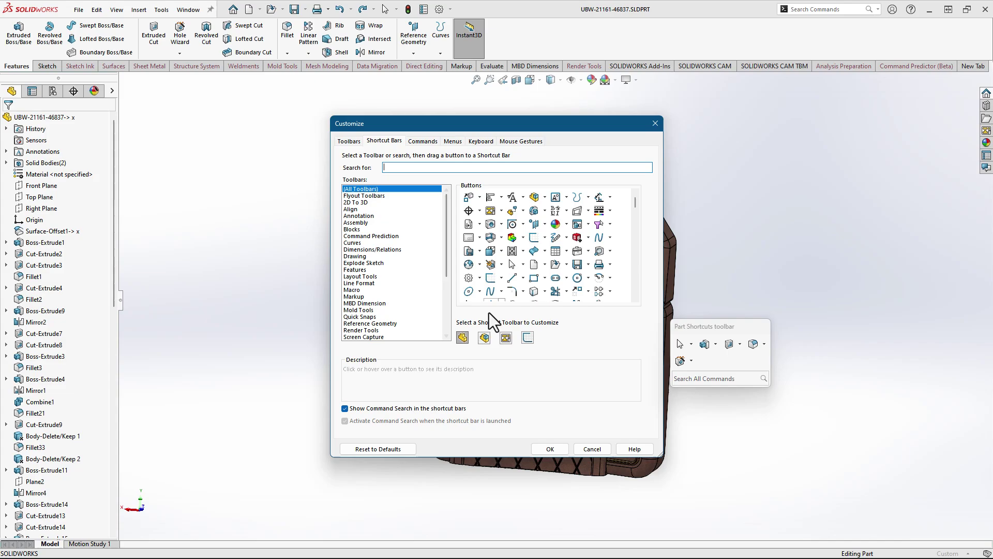
click(484, 337)
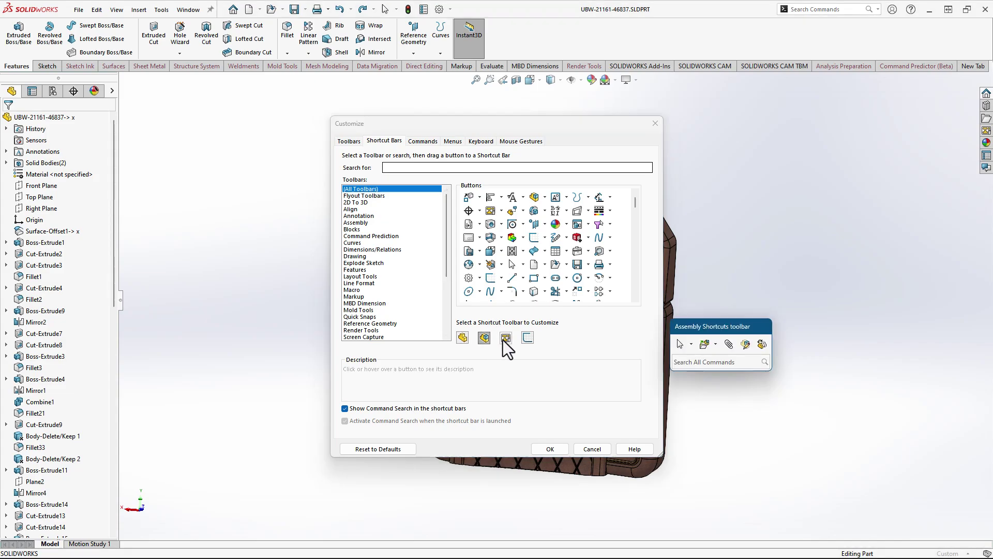
click(503, 339)
click(529, 342)
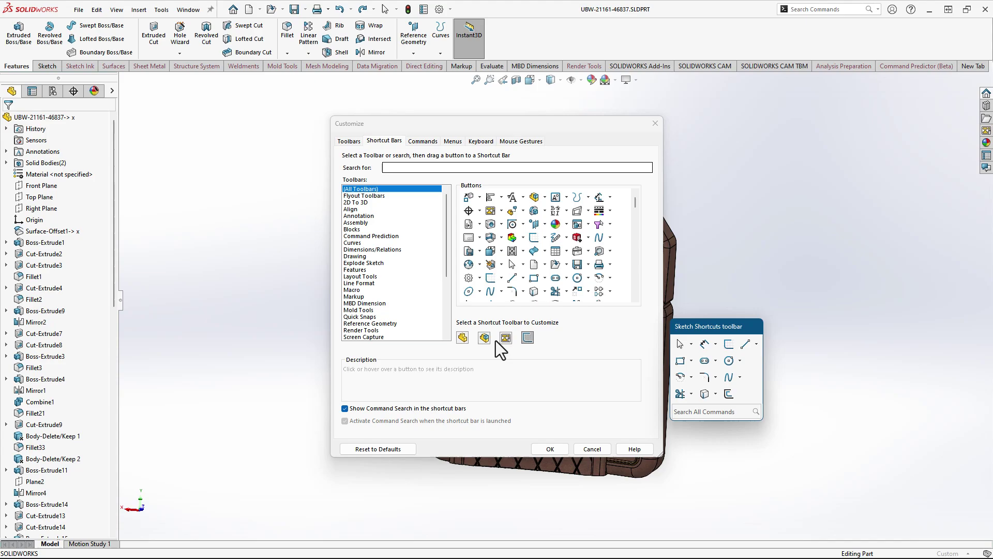
click(463, 338)
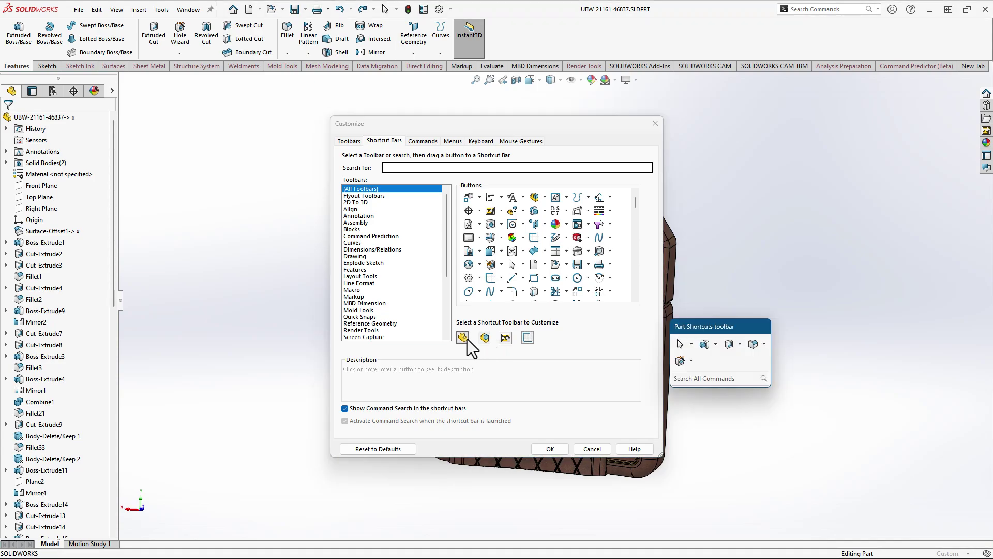
Add two Features commands, including Unsuppress, to the Part shortcut bar.
click(359, 270)
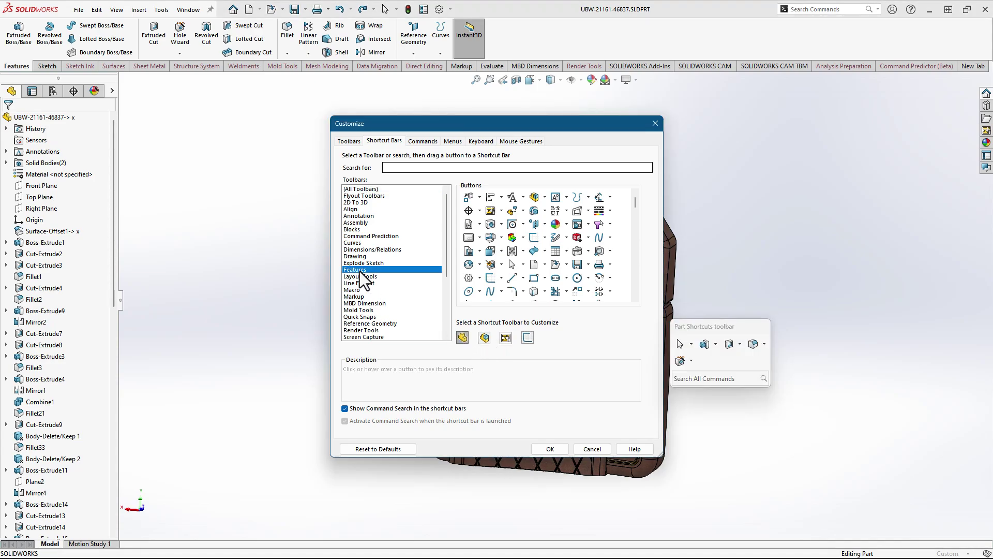
mouse_move(510, 237)
mouse_down()
mouse_move(695, 348)
mouse_move(701, 366)
mouse_up()
drag(523, 255, 713, 362)
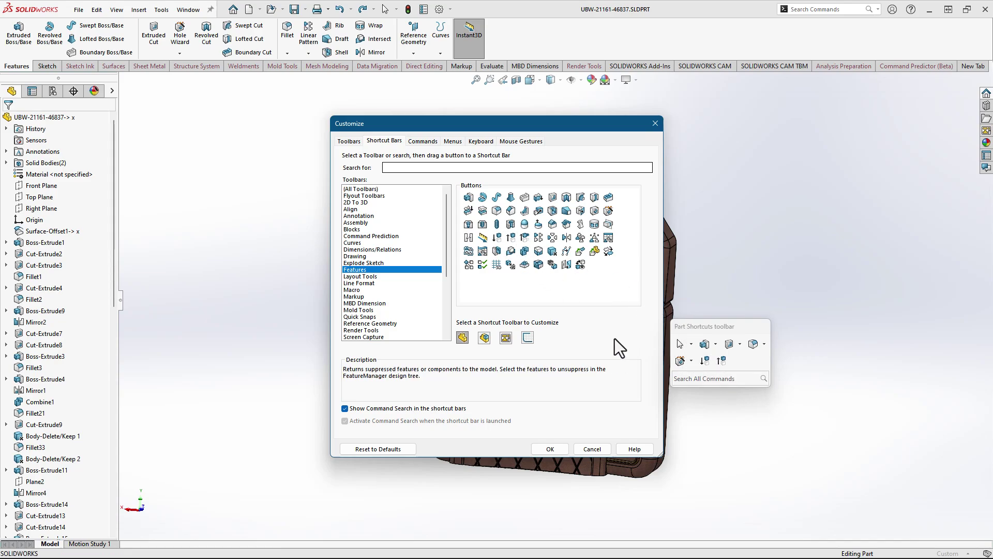
Add Normal To and Isometric from Standard Views to the heads-up view toolbar.
click(426, 142)
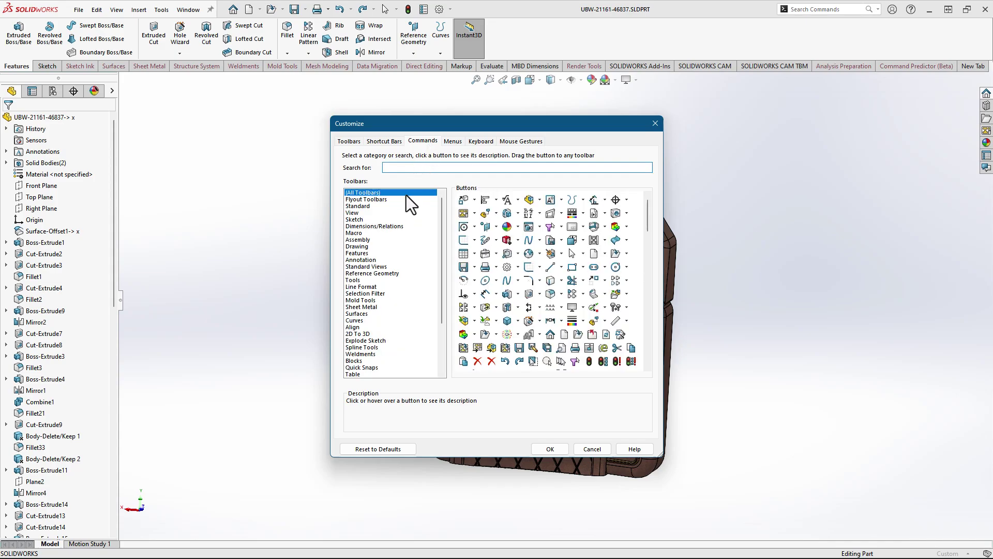
click(376, 266)
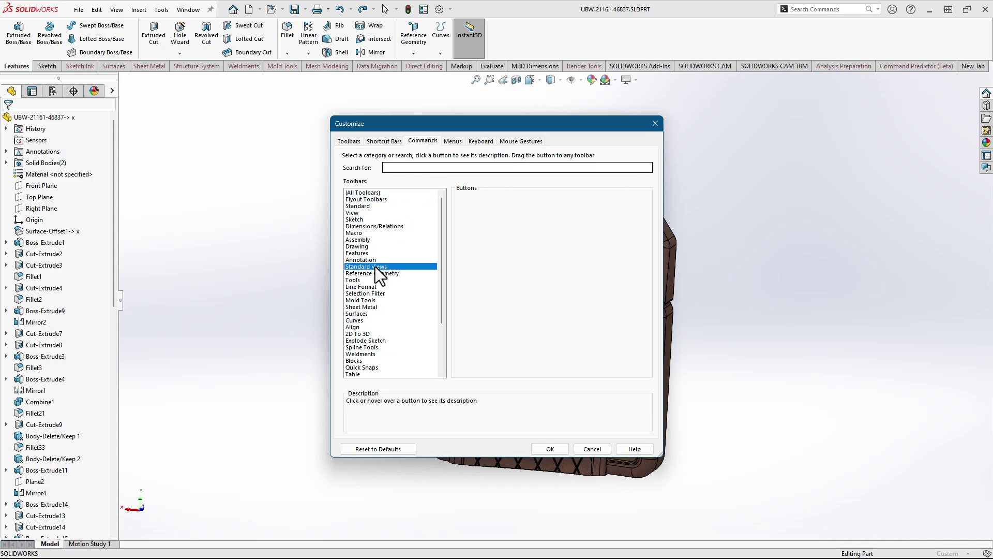
drag(587, 201, 470, 82)
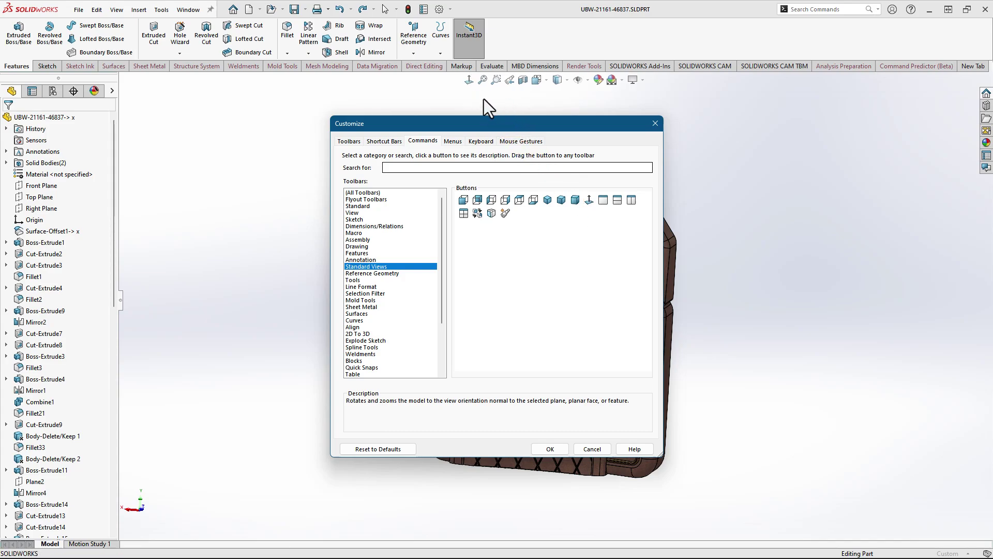
click(547, 201)
drag(545, 204, 475, 84)
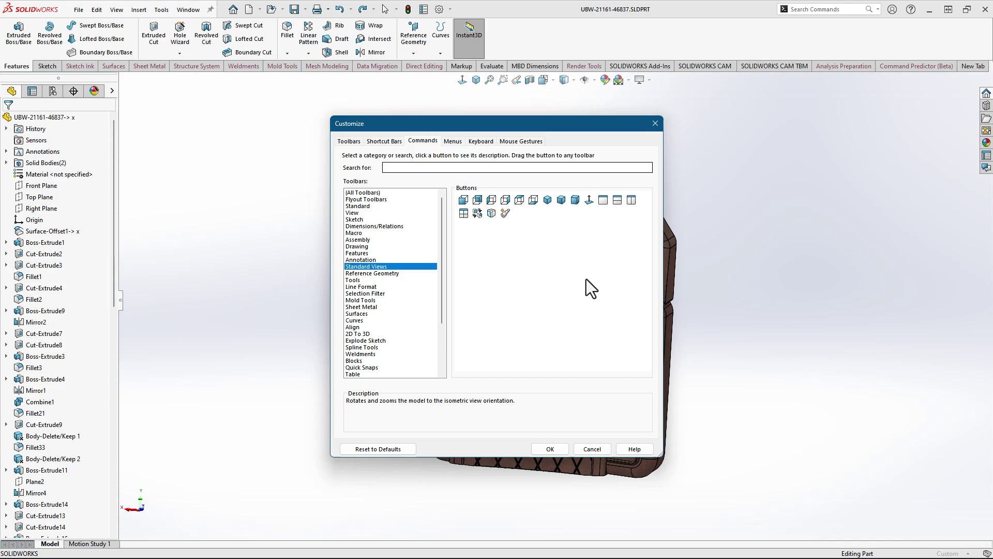
Create an empty Custom tab holding Sketch, Extruded Boss/Base, Fillet and Draft, and confirm with OK.
click(967, 69)
click(836, 77)
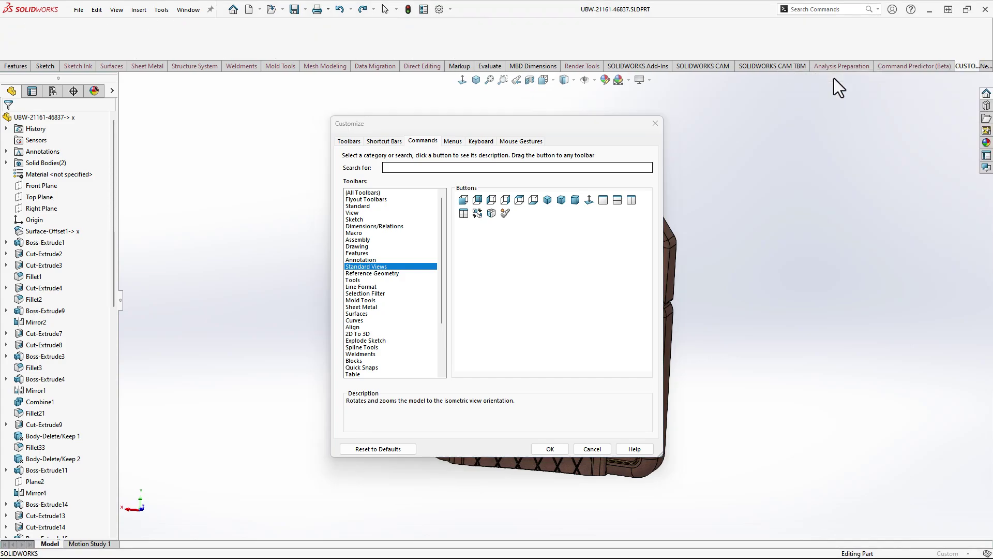
click(362, 220)
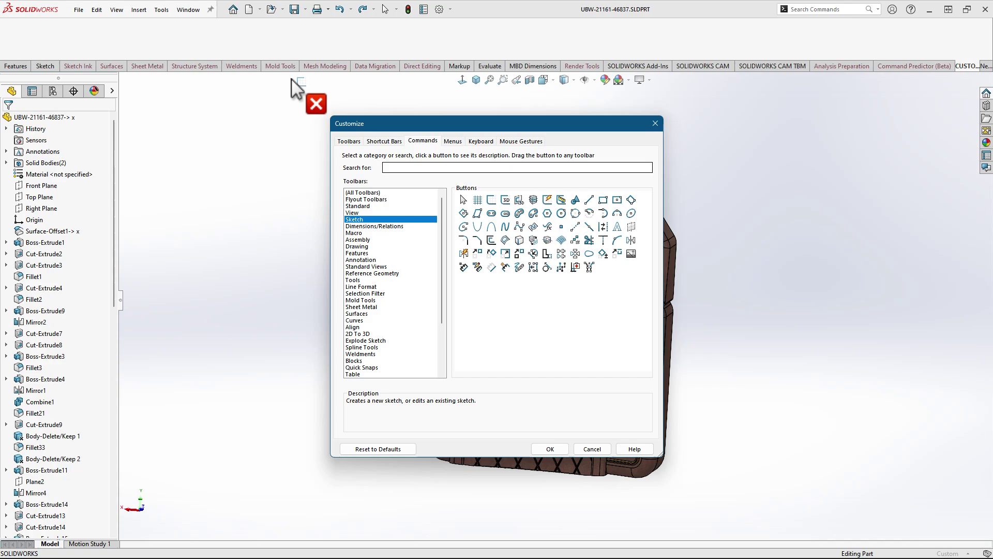
drag(492, 200, 208, 48)
click(404, 253)
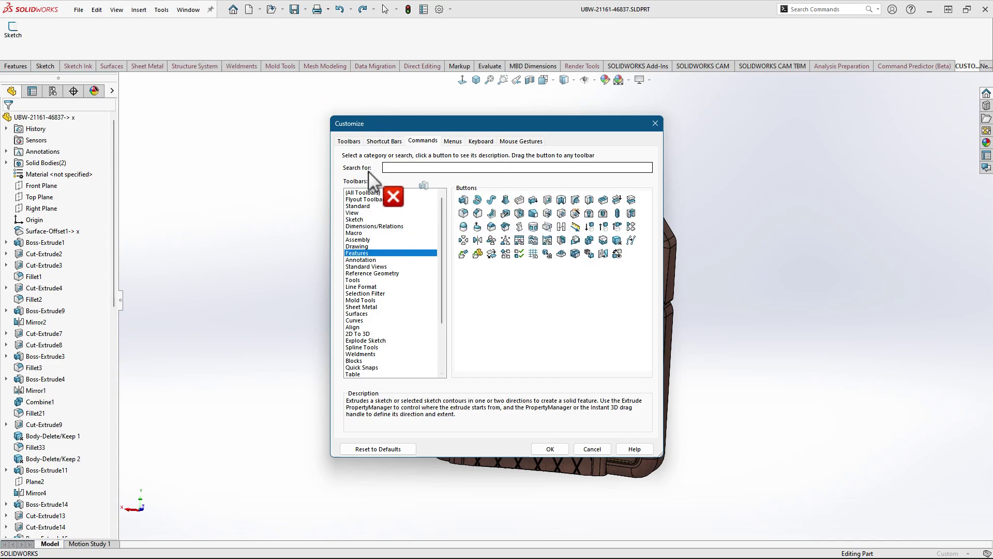
mouse_move(464, 199)
mouse_down()
mouse_move(39, 35)
mouse_move(366, 146)
mouse_move(64, 33)
mouse_up()
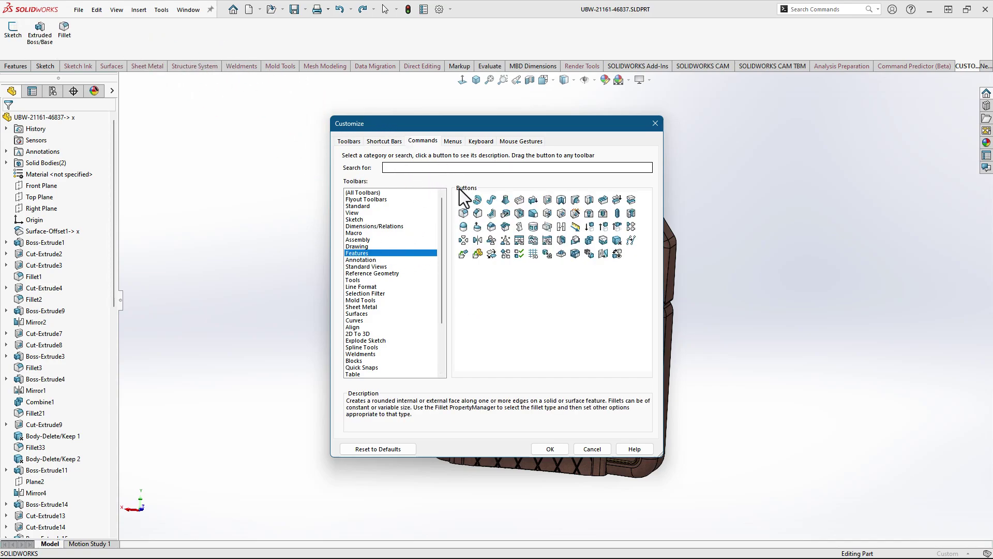
drag(520, 212, 155, 37)
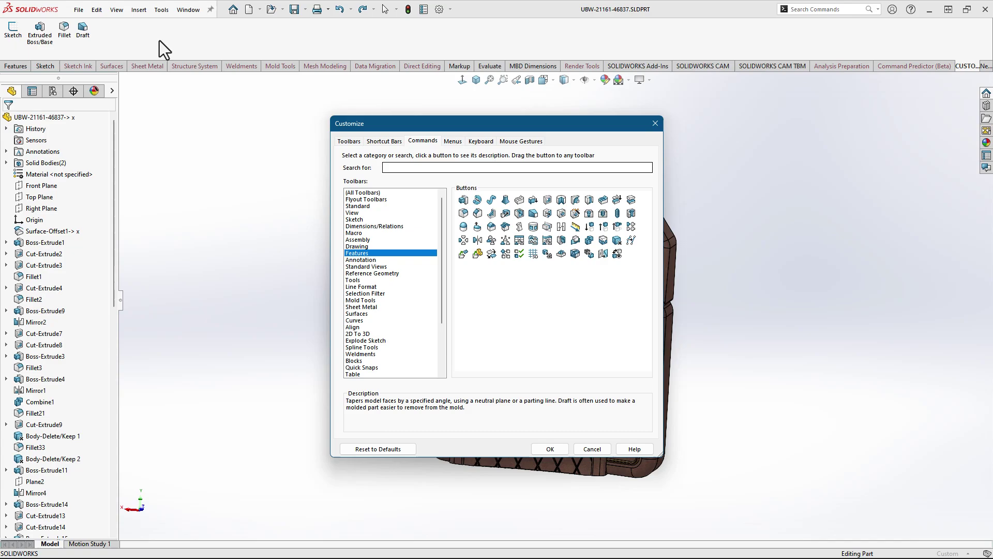
click(552, 448)
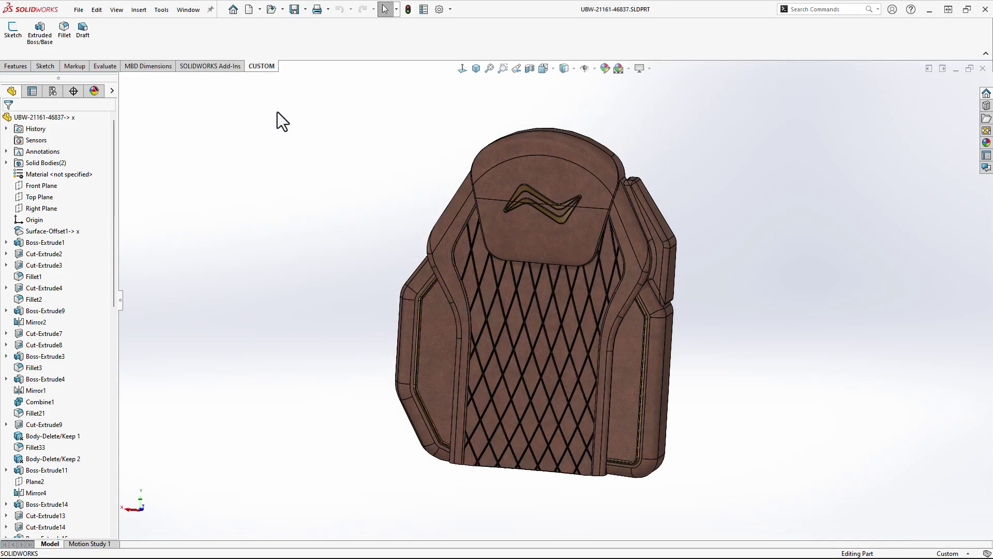
Reopen Customize from the CommandManager context menu, showing the Menus page with File commands.
right_click(295, 36)
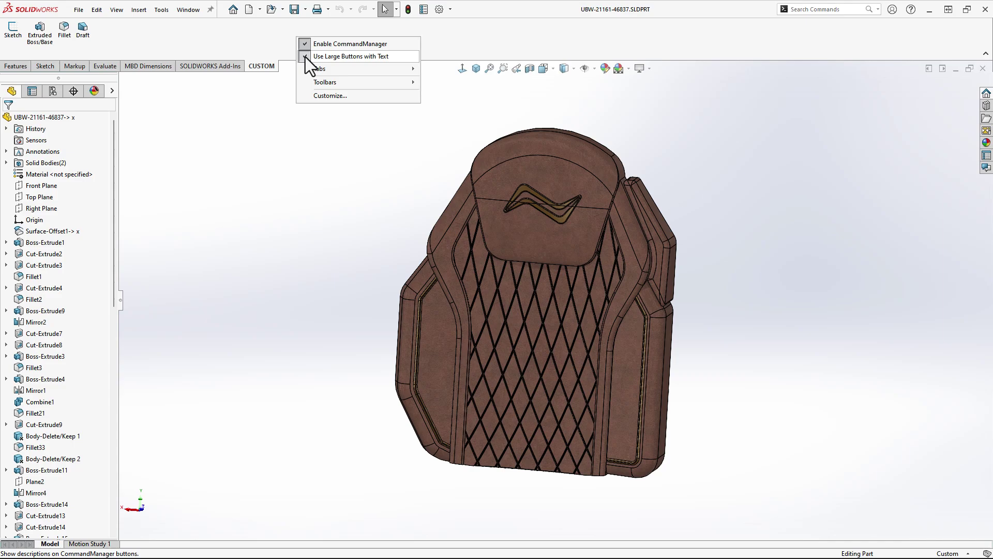
click(331, 96)
click(453, 142)
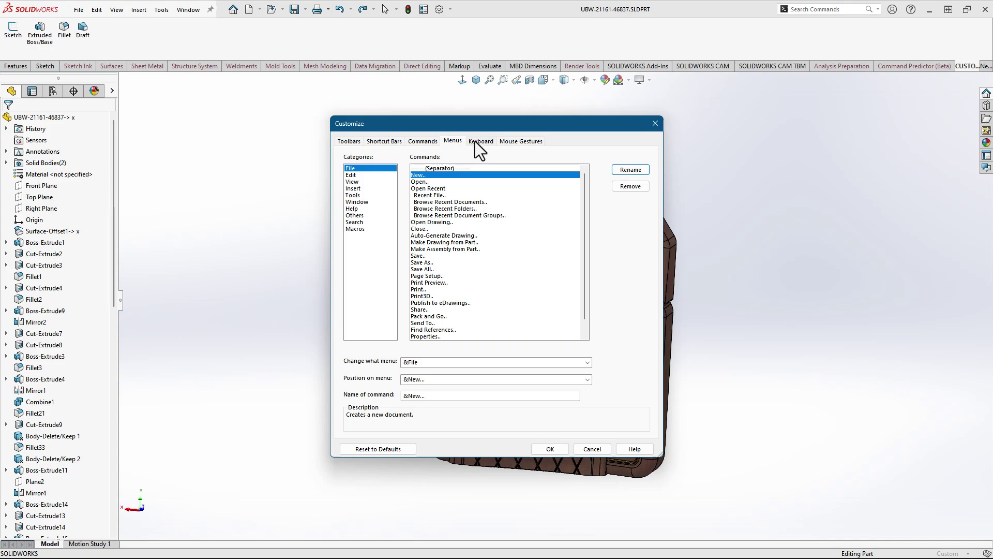
Show the Keyboard page listing every command with its shortcuts and search terms.
click(478, 141)
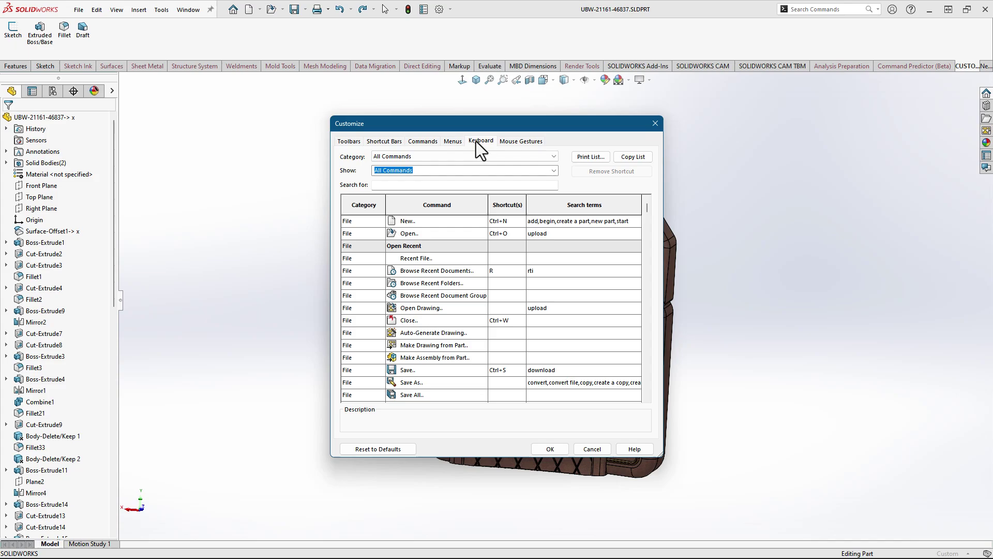
Search 'fillet' and assign Shift+F to the Features Fillet/Round command.
click(453, 184)
text(fille)
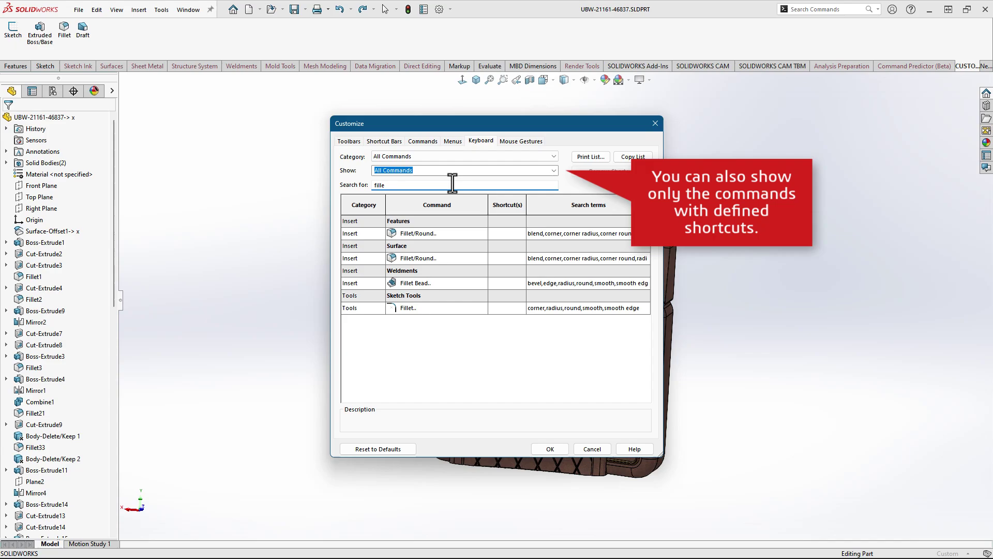
click(514, 233)
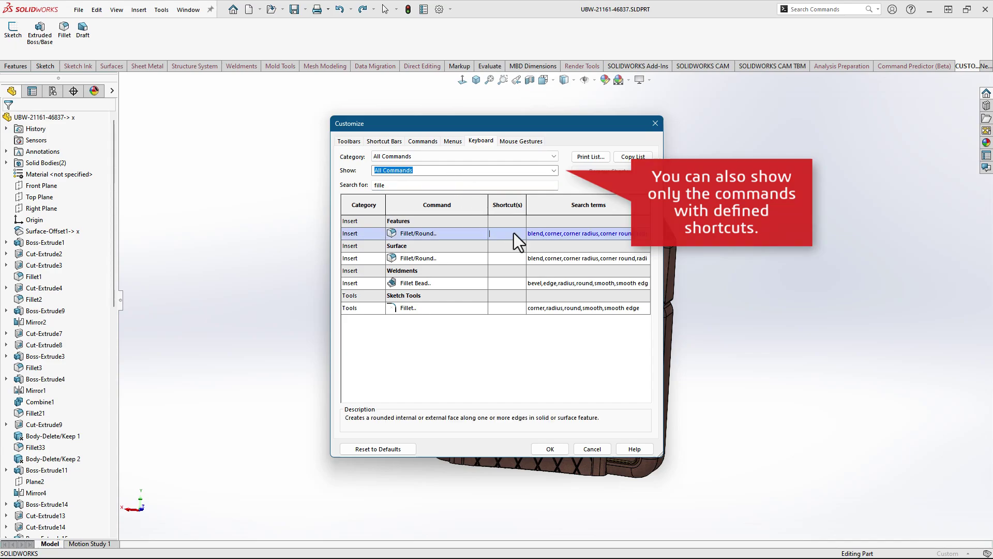
key(shift+f)
text(Shift+F)
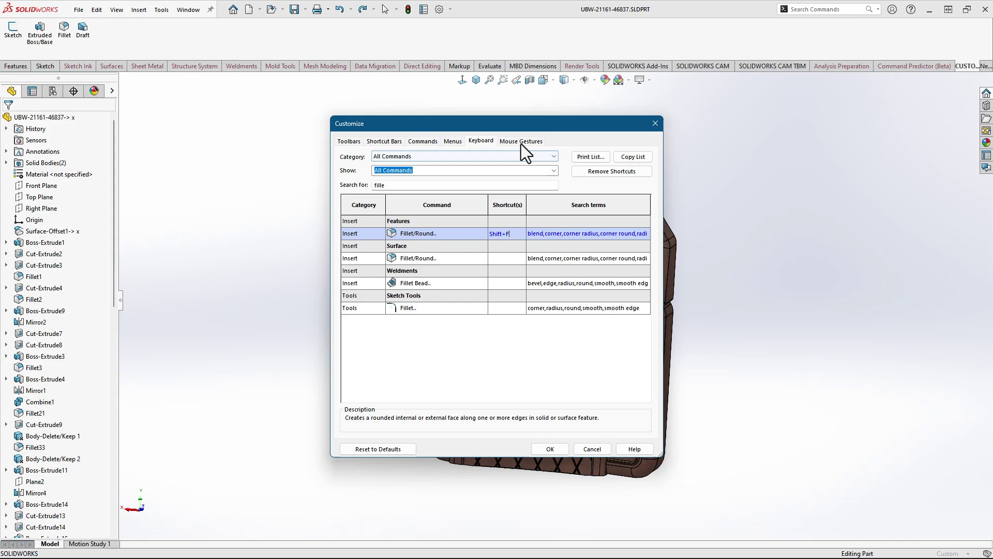
Switch the mouse gesture guide from 4 to 12 gestures in the Mouse Gestures settings.
click(521, 141)
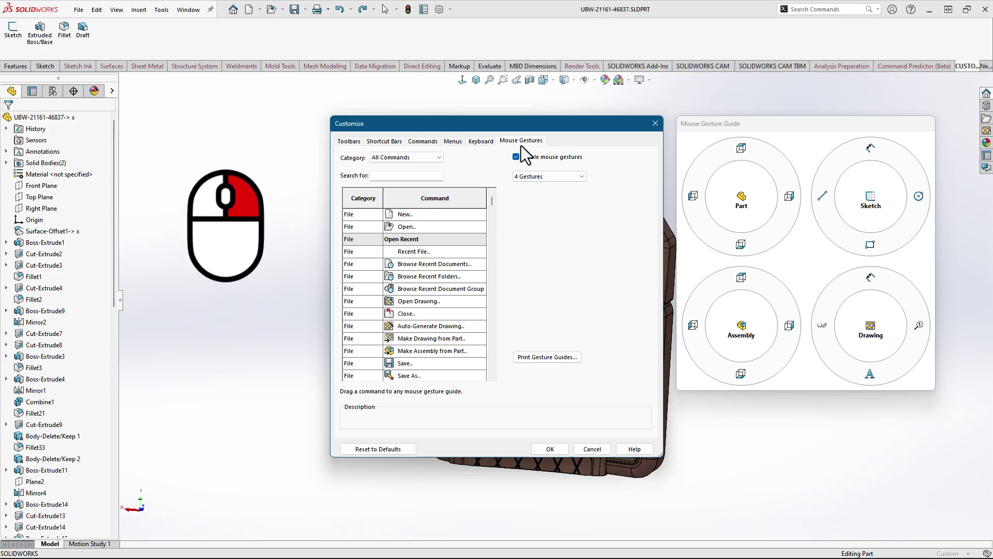
click(568, 178)
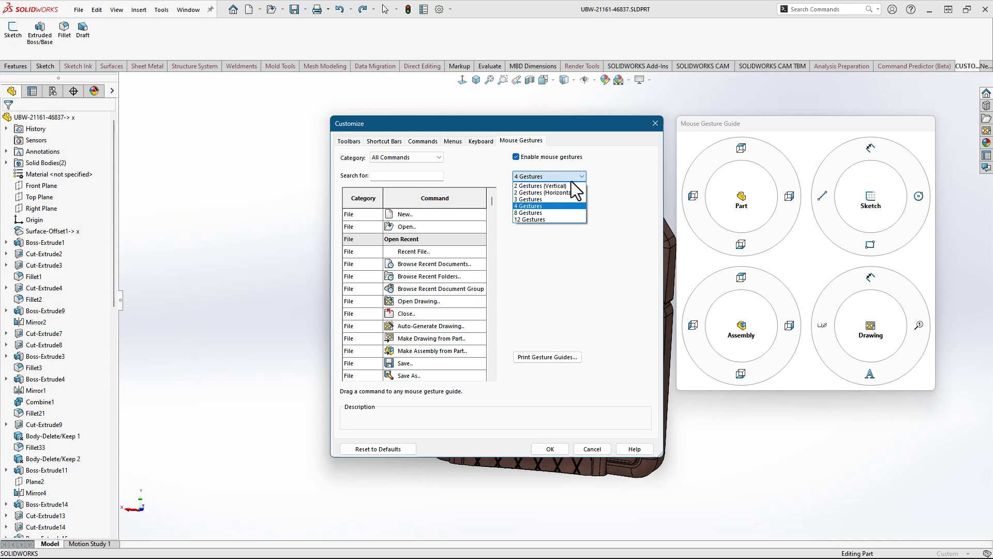
click(565, 220)
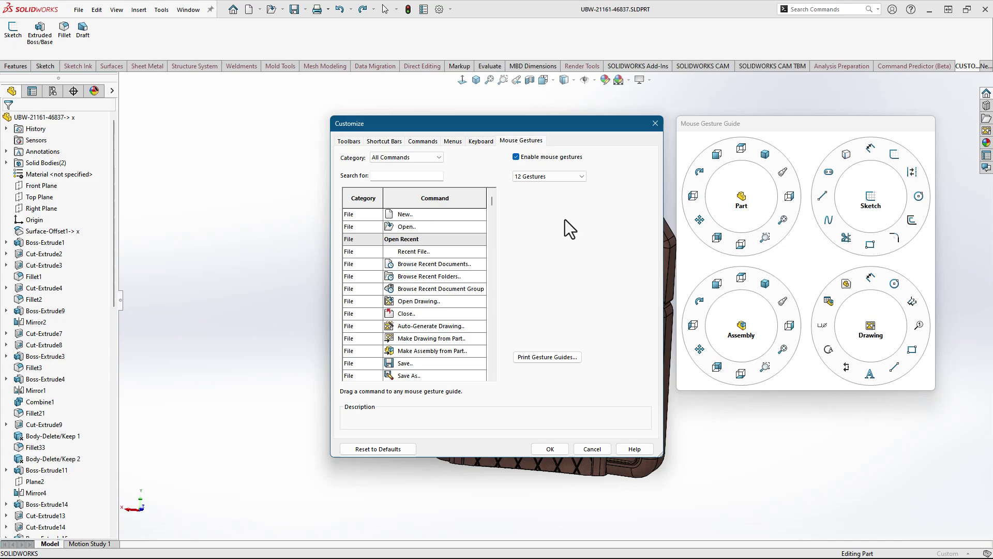